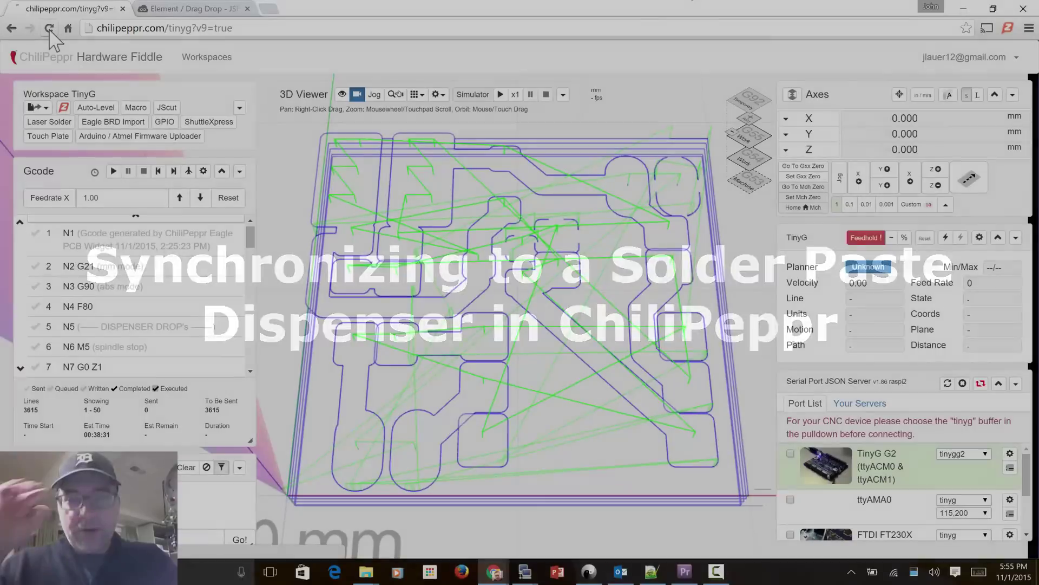
# Reload the TinyG workspace and scroll the gcode list to the chilipeppr_pause drop1 comment near line 11.
pyautogui.click(49, 28)
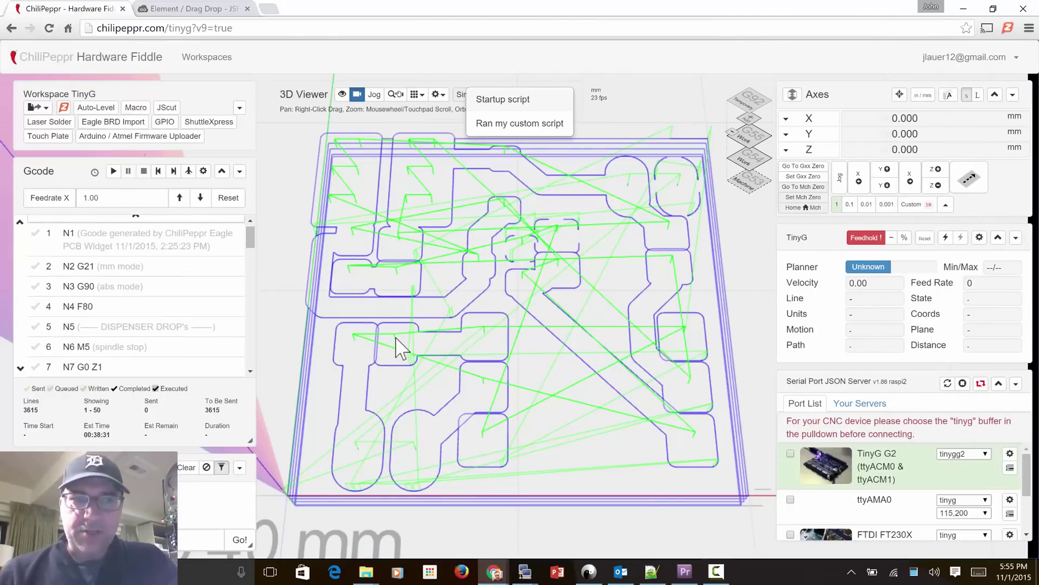
pyautogui.click(222, 172)
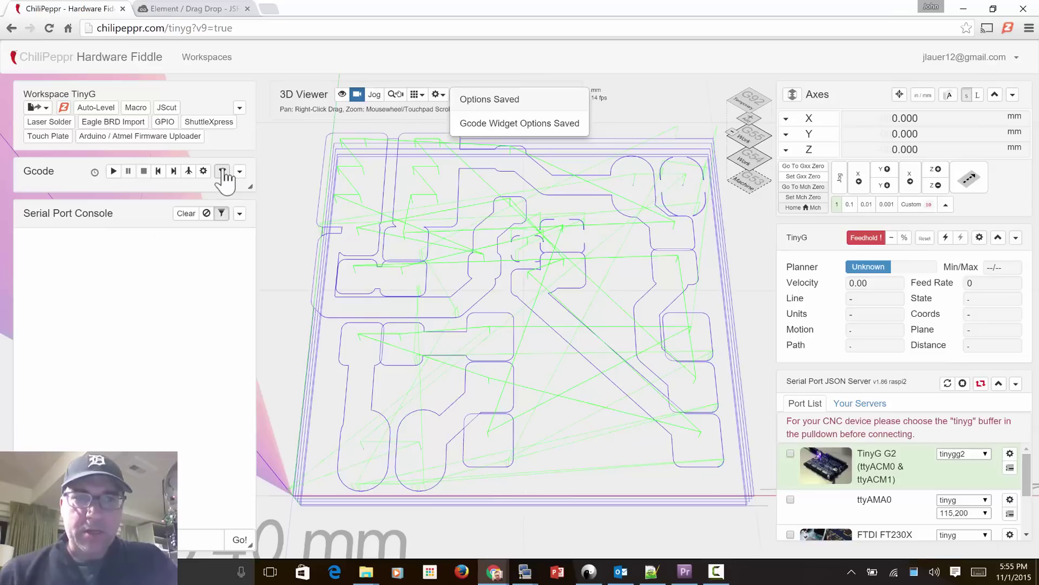
pyautogui.click(222, 171)
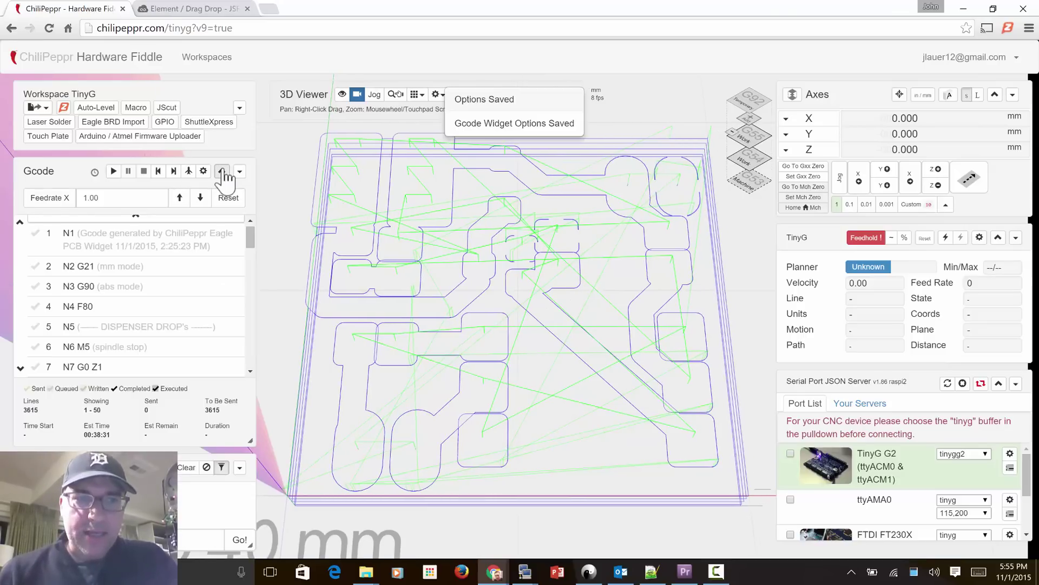
pyautogui.moveTo(158, 326)
pyautogui.scroll(-1, 154, 330)
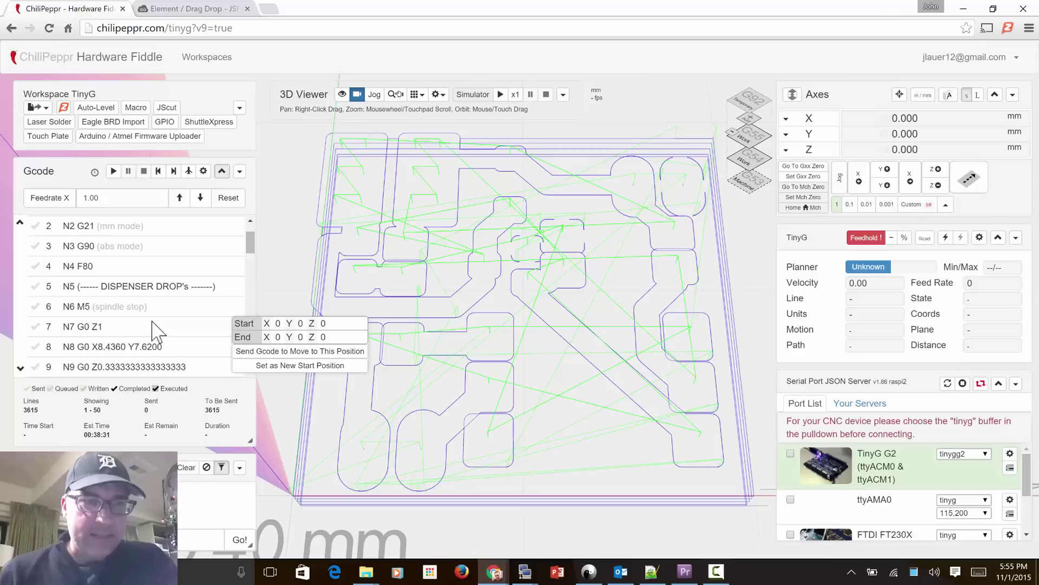
pyautogui.scroll(-3, 157, 331)
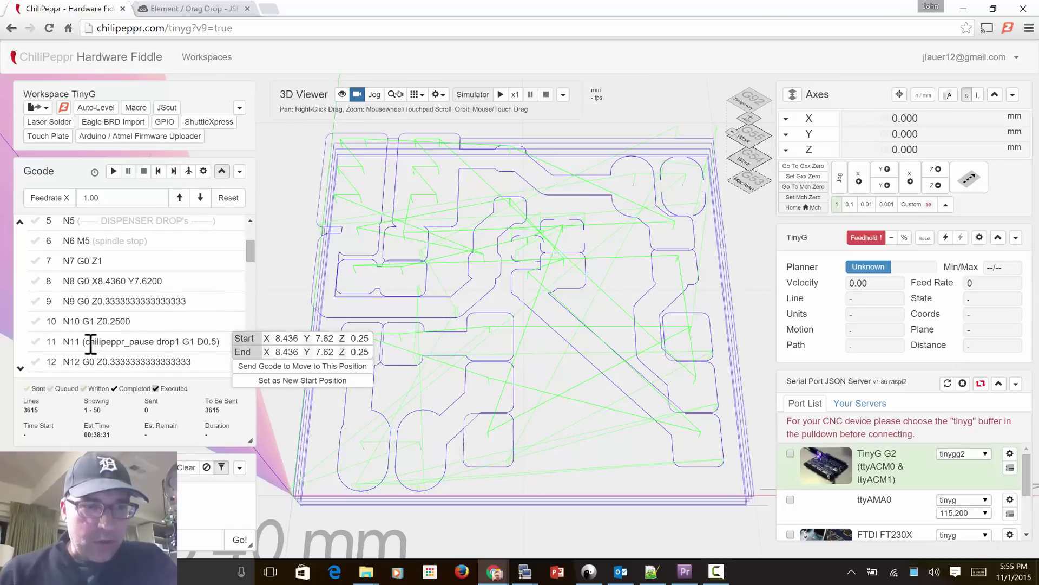
pyautogui.moveTo(181, 265)
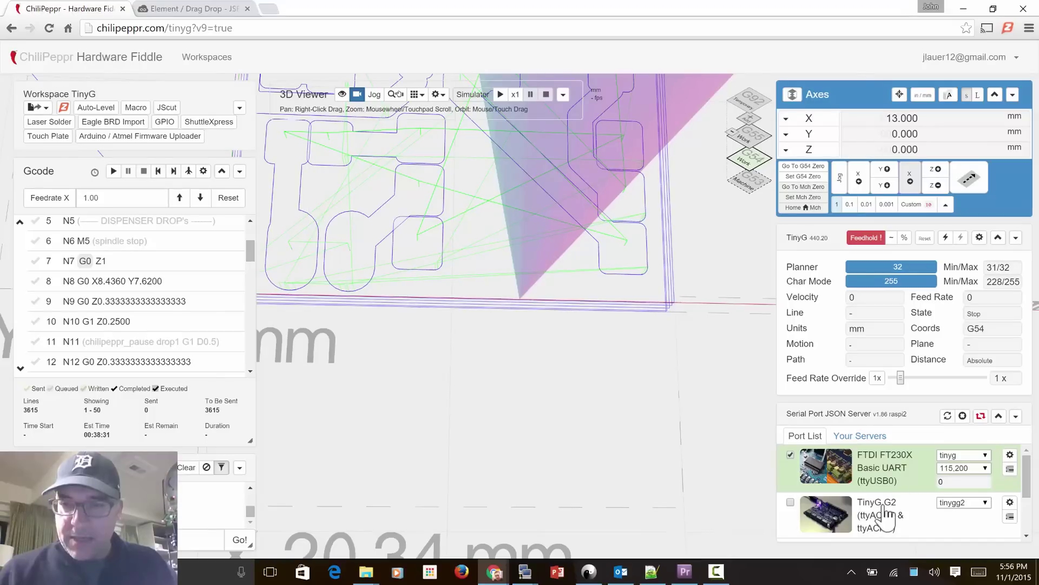
# Connect the TinyG G2 serial port and jog the machine to X -12.000, Y 10.000.
pyautogui.click(882, 518)
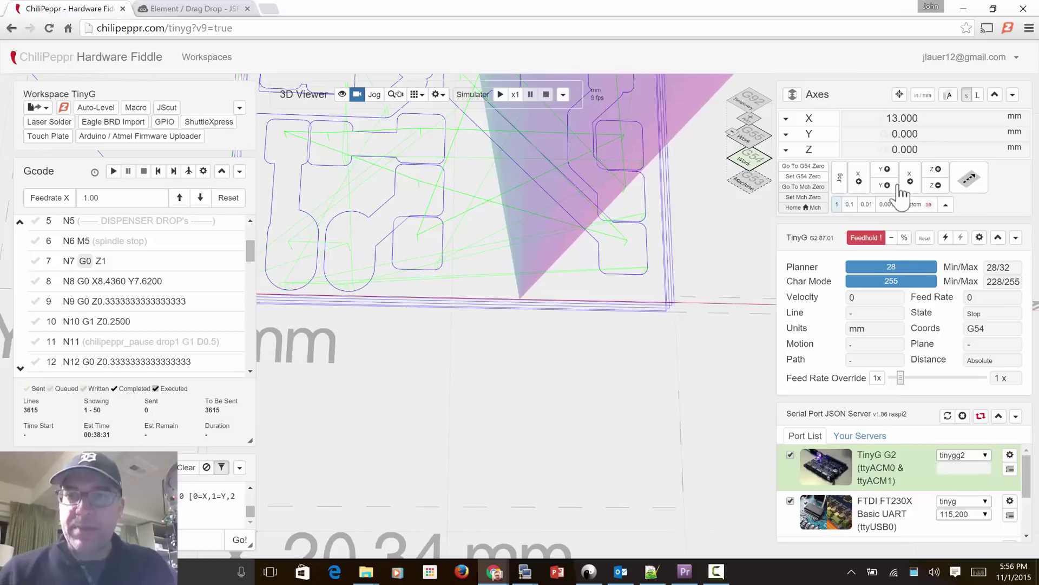
pyautogui.click(861, 181)
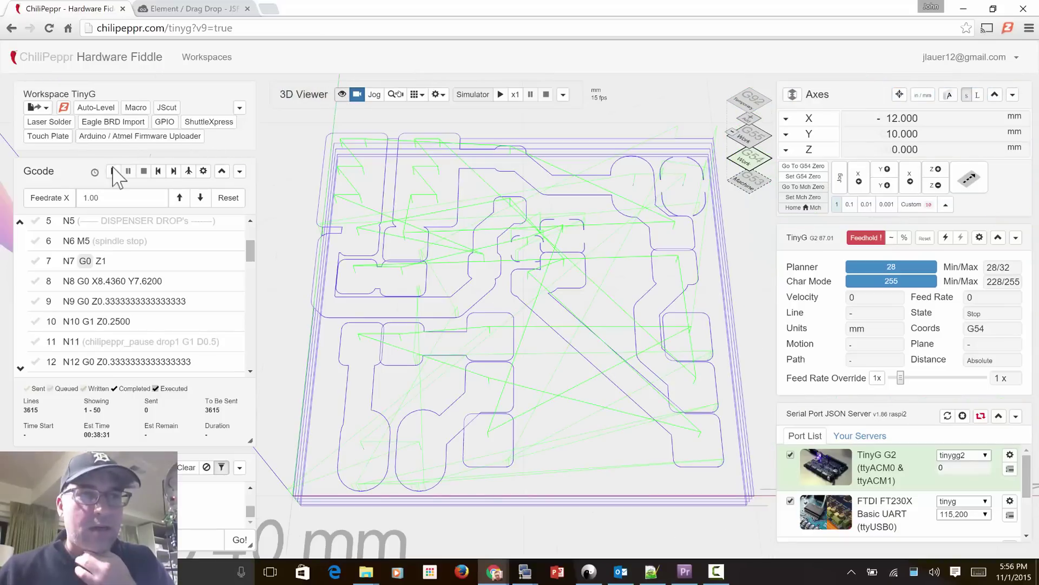
# Load the 'Watch chilipeppr_pause to Dispense Solder Paste on 2nd Controller' sample into the Macro widget.
pyautogui.click(136, 108)
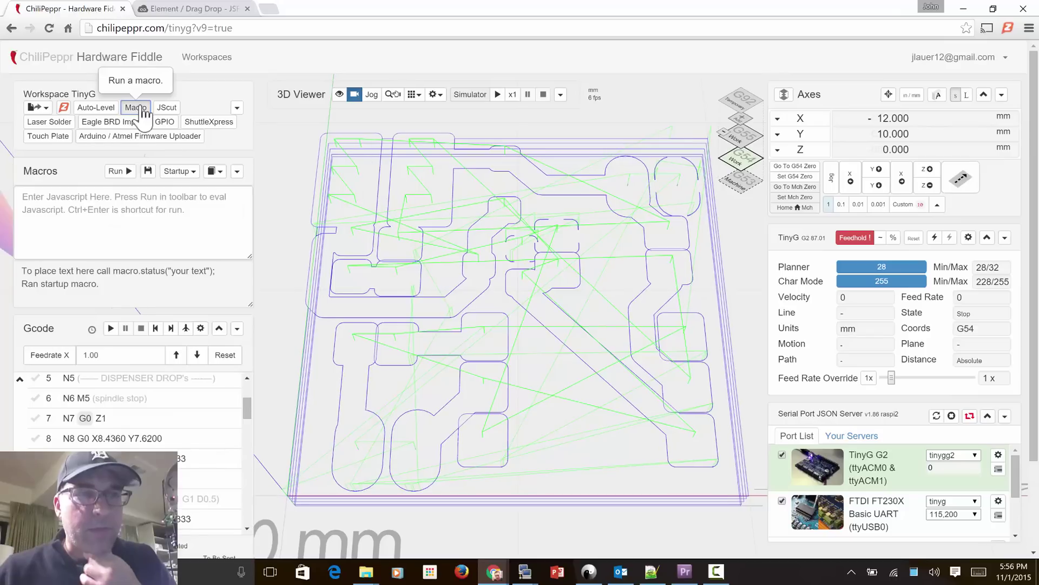
pyautogui.click(216, 172)
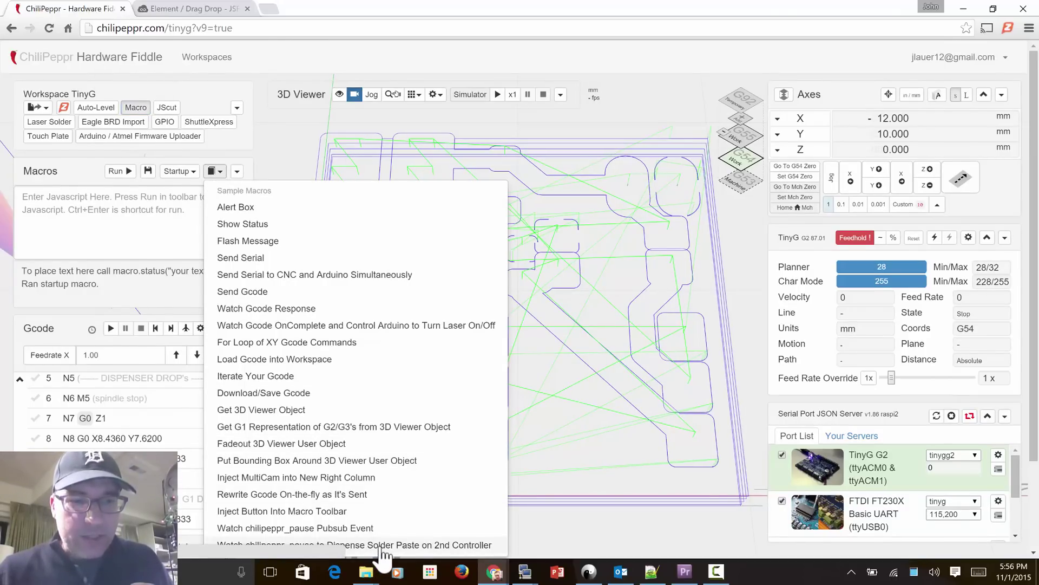
pyautogui.scroll(-1, 382, 553)
pyautogui.scroll(-3, 383, 554)
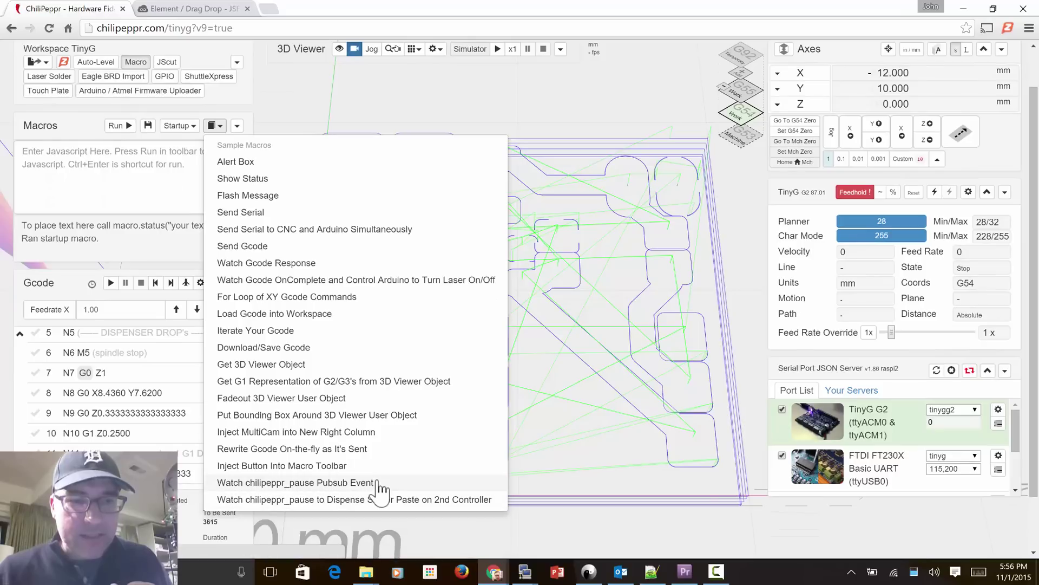
pyautogui.click(376, 501)
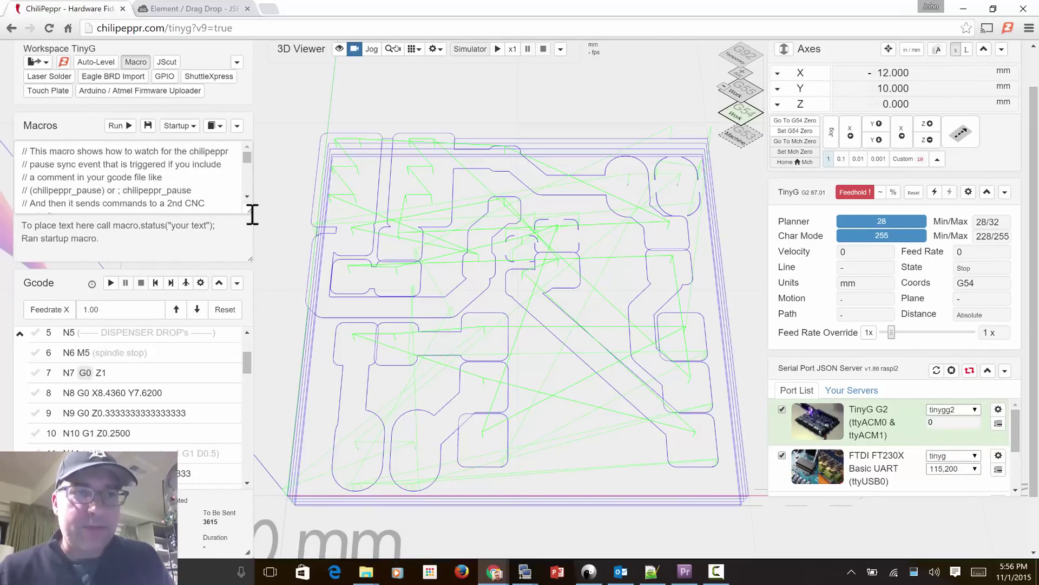
pyautogui.moveTo(466, 301); pyautogui.dragTo(533, 342)
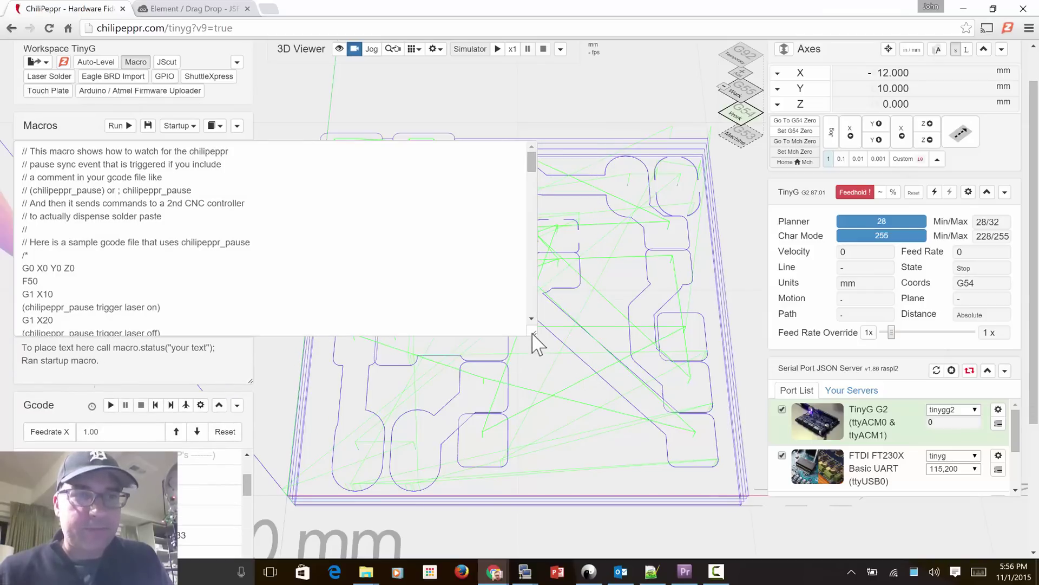
pyautogui.scroll(-5, 324, 285)
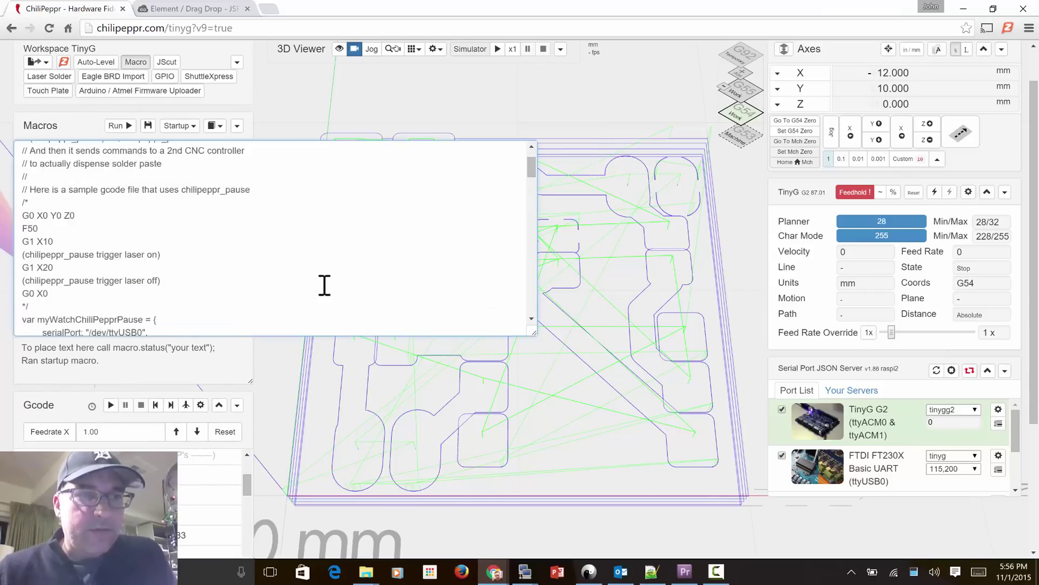
pyautogui.scroll(-6, 324, 285)
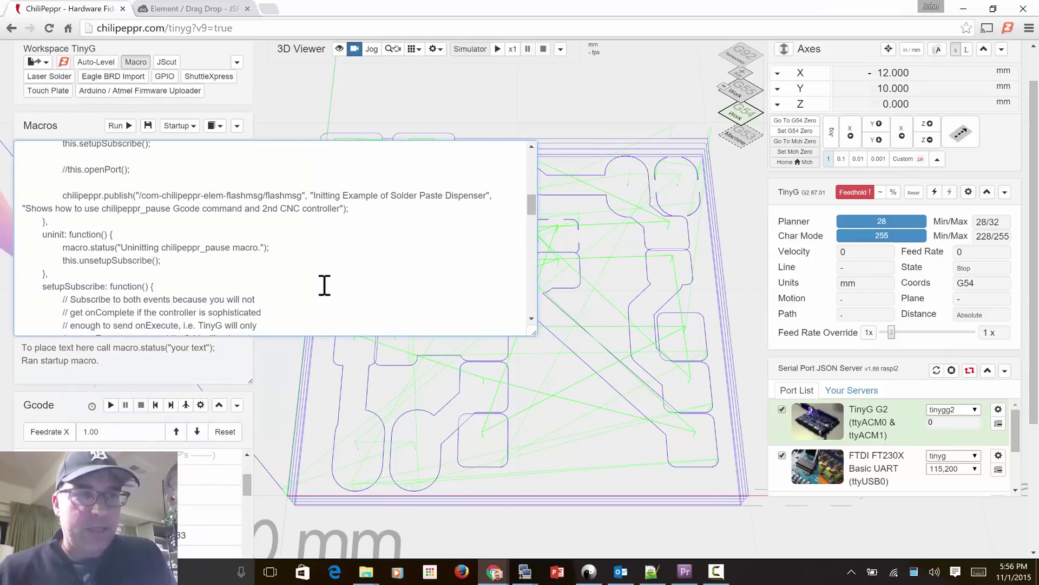
pyautogui.scroll(-1, 324, 285)
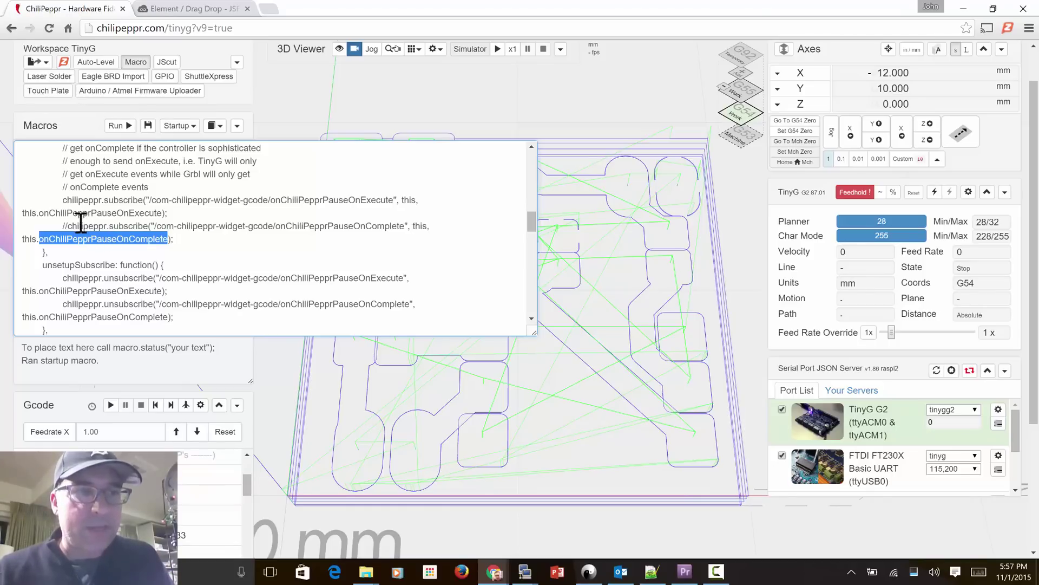
# Run the solder-paste macro so it subscribes to chilipeppr_pause events, then hide the macros panel.
pyautogui.click(109, 219)
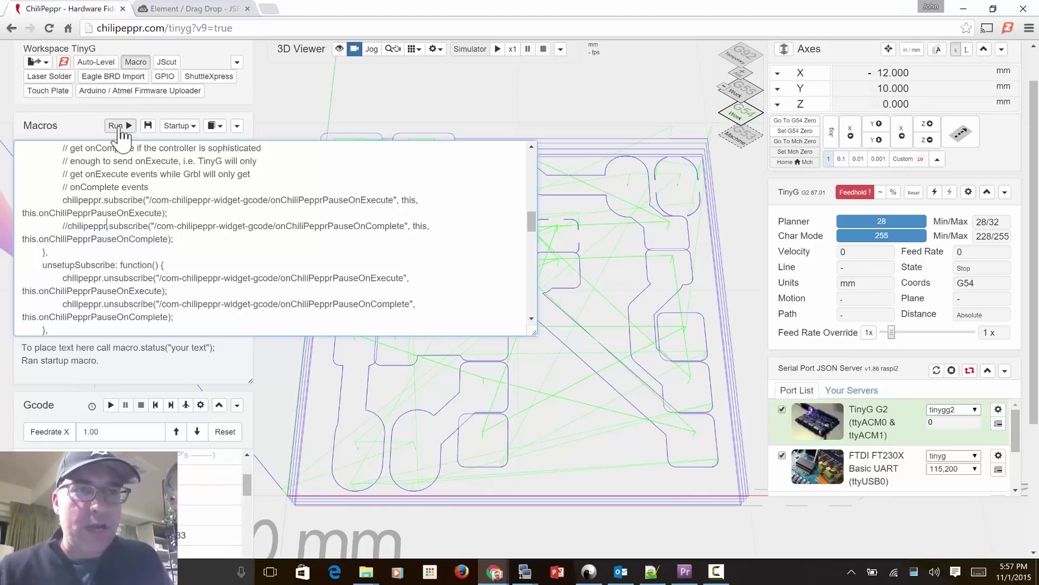
pyautogui.click(120, 127)
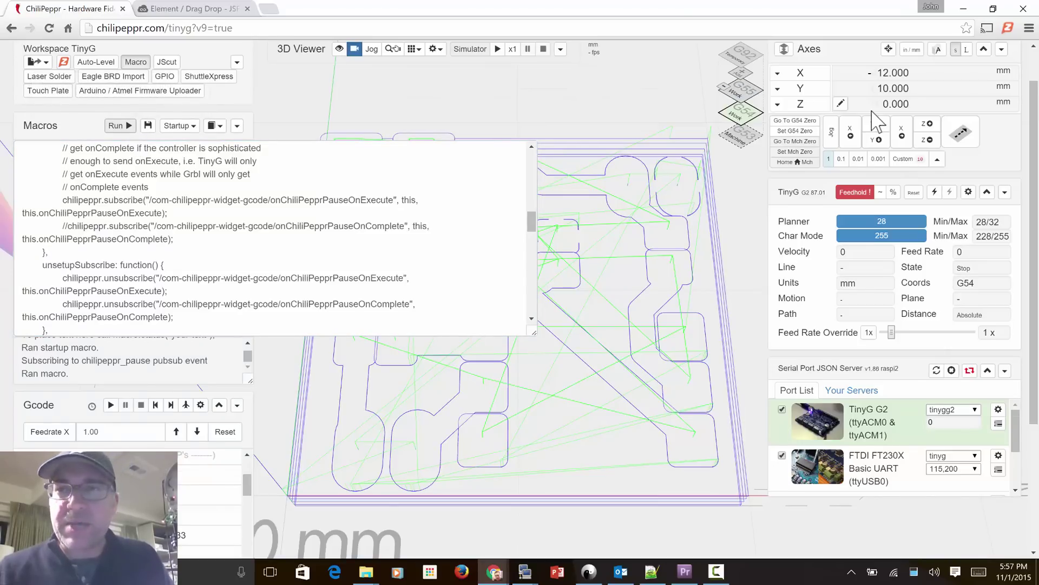
pyautogui.scroll(1, 875, 119)
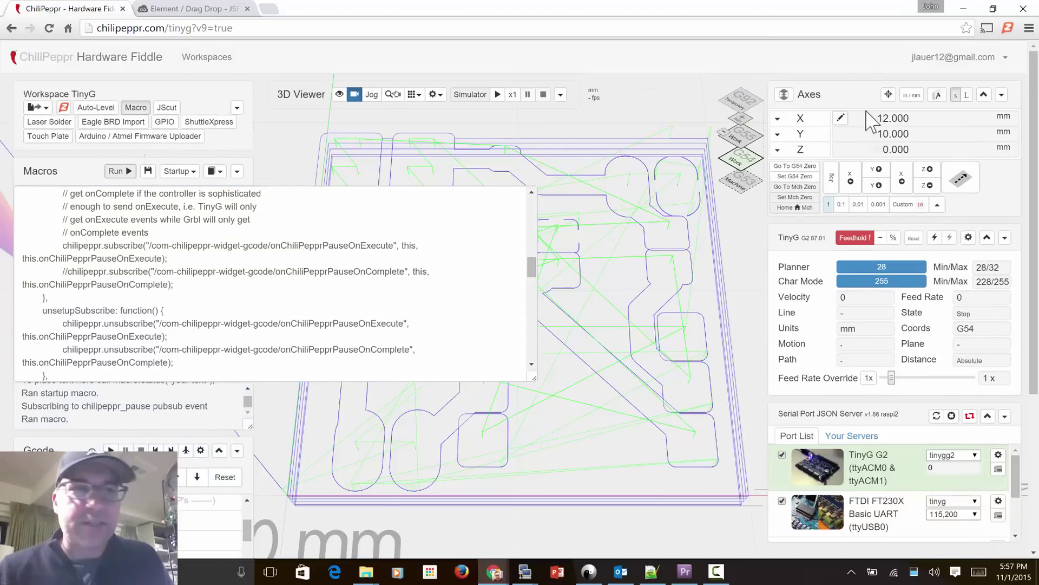
pyautogui.click(137, 110)
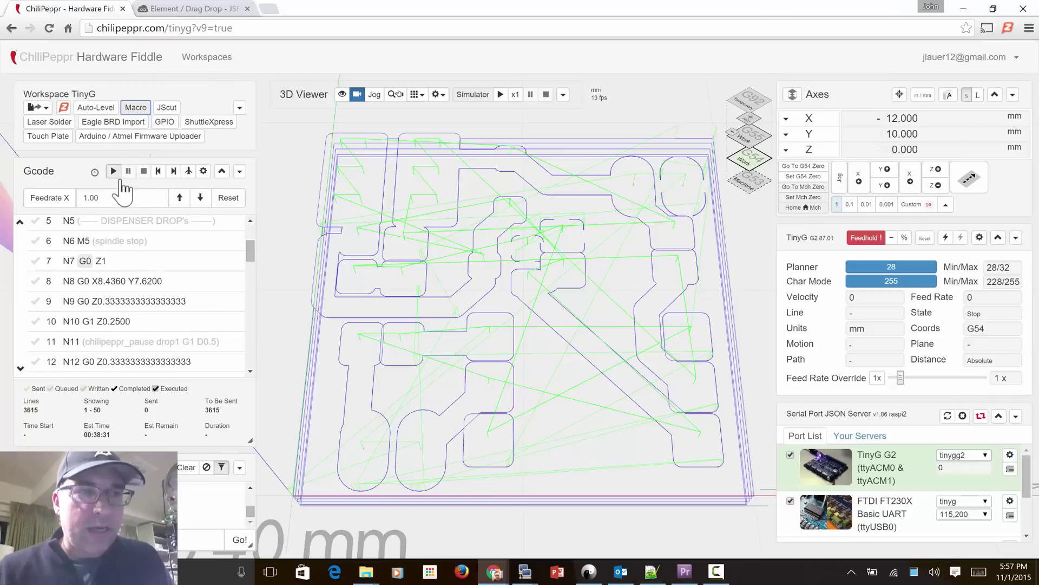
# Start the gcode job and let it run through line 137, past the repeated drop5 pauses.
pyautogui.click(114, 172)
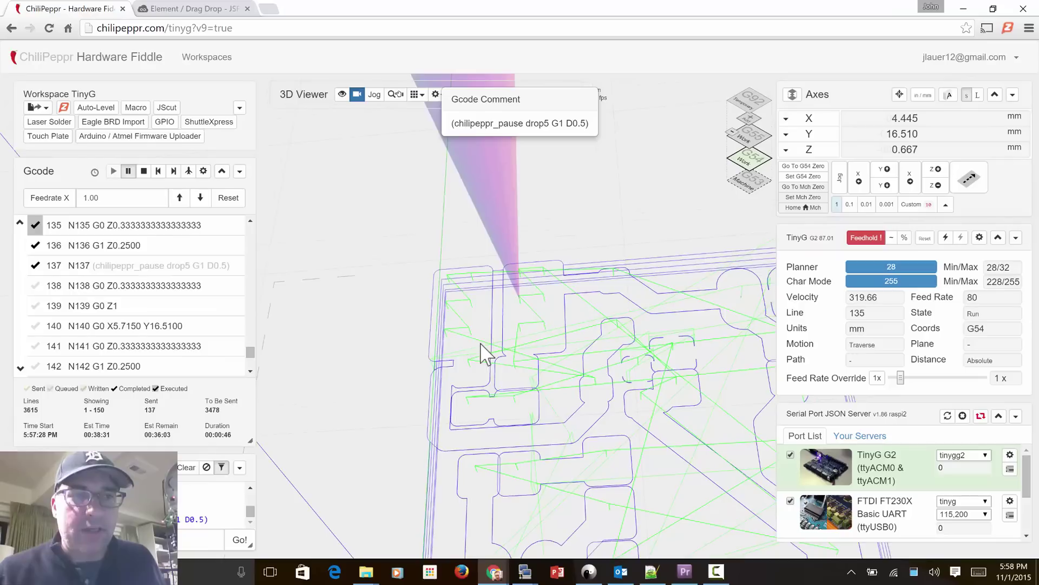
# Let the job keep dispensing through line 263 while the macro log reports drop 15.
pyautogui.moveTo(121, 238)
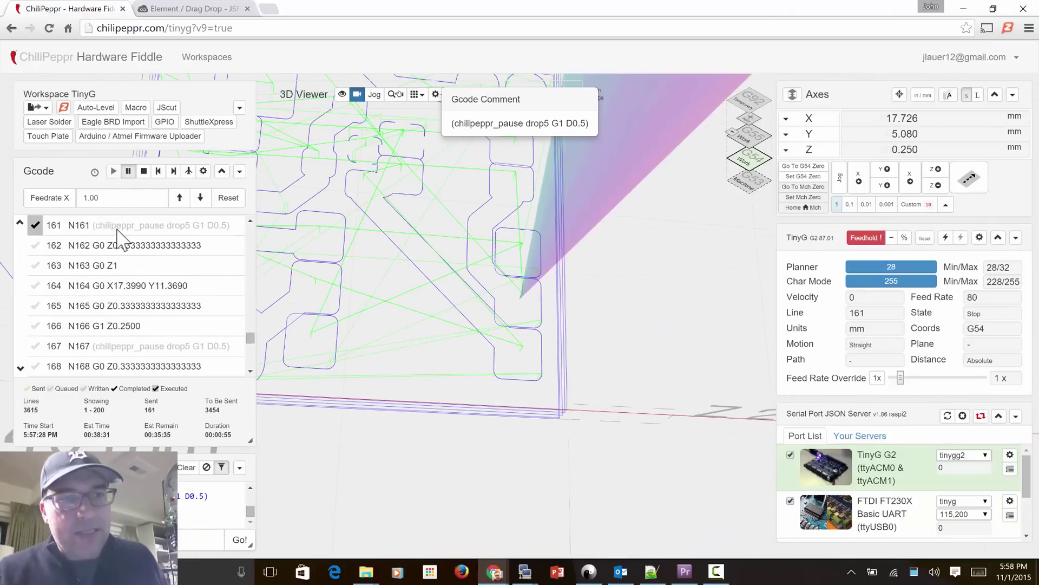
pyautogui.moveTo(228, 347)
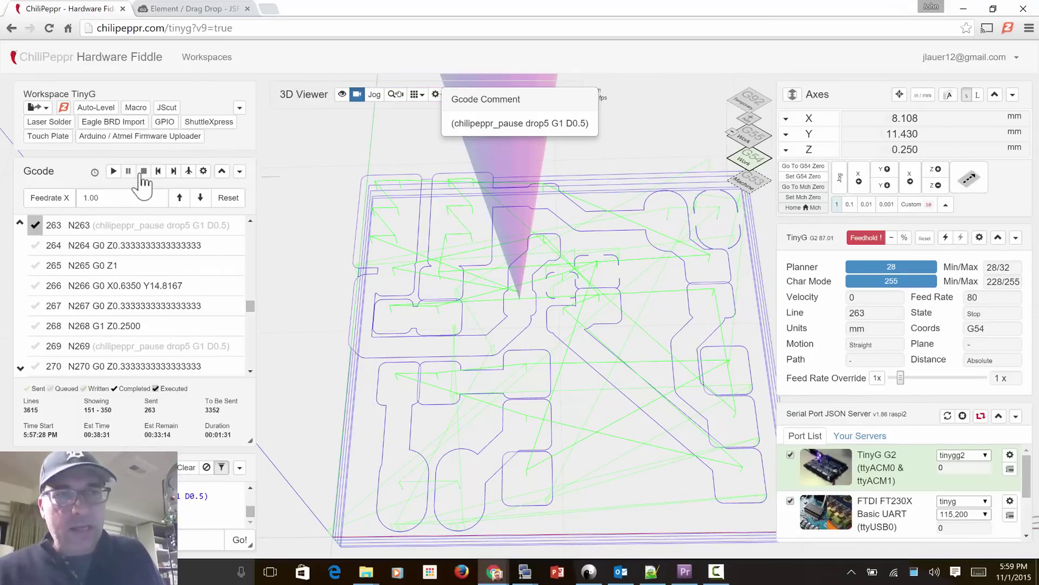
# Switch the macro to subscribe to onChiliPepprPauseOnComplete instead of OnExecute and re-run it with Ctrl+Enter.
pyautogui.click(136, 108)
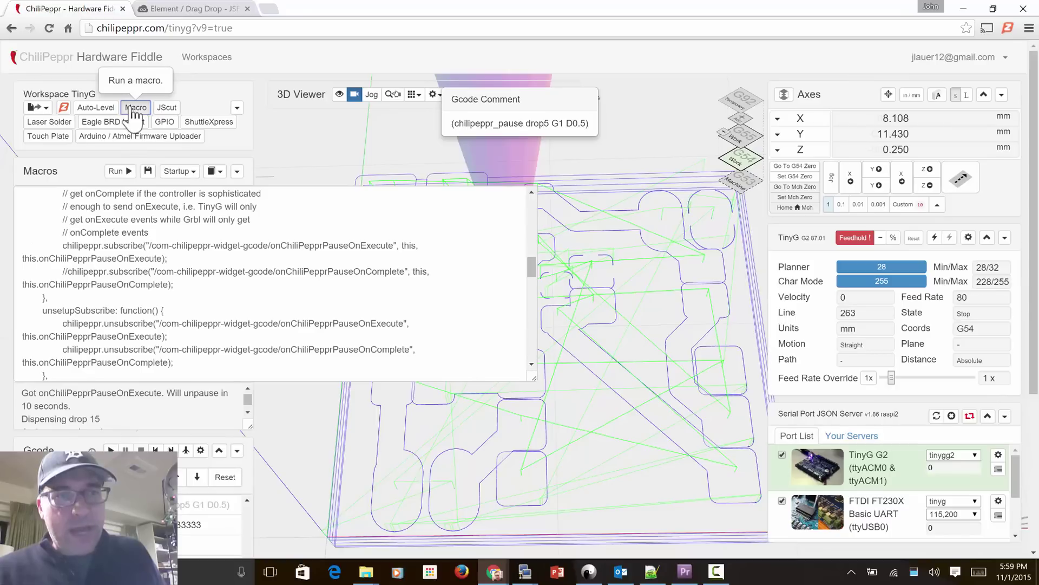
pyautogui.click(70, 271)
pyautogui.press('BackSpace')
pyautogui.press('BackSpace')
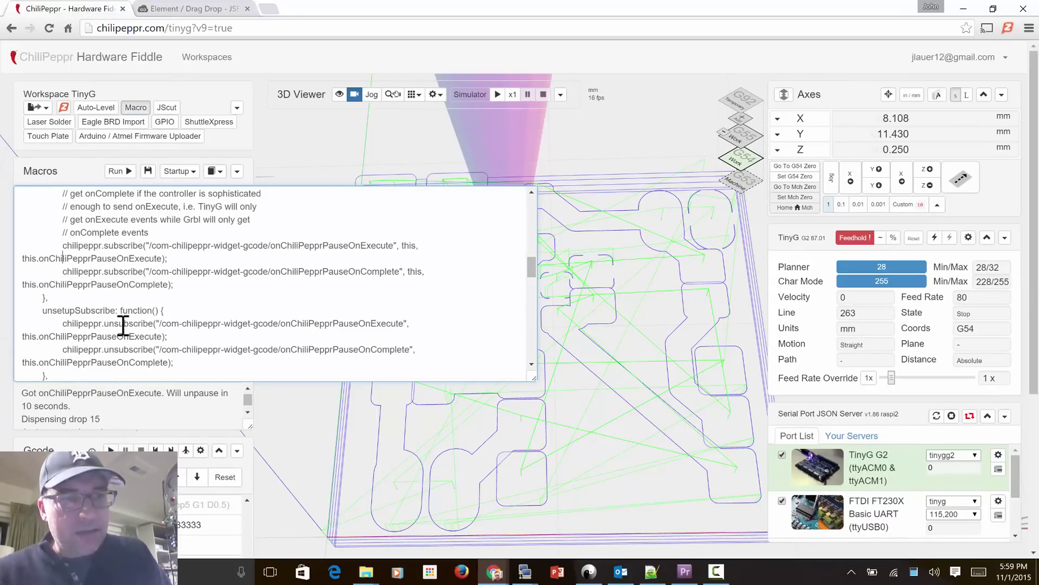
pyautogui.write('//')
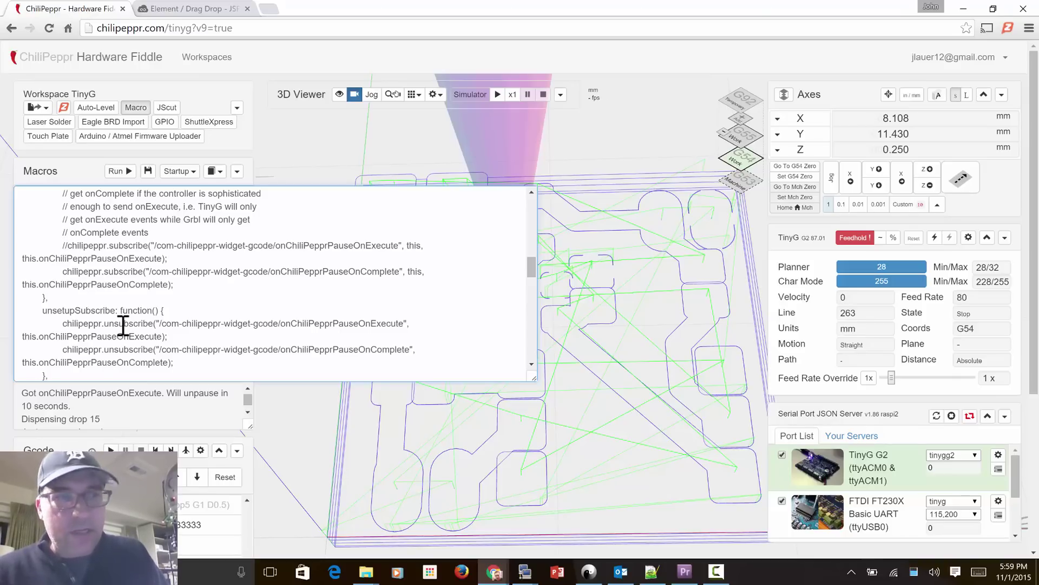
pyautogui.hotkey('ctrl', 'Return')
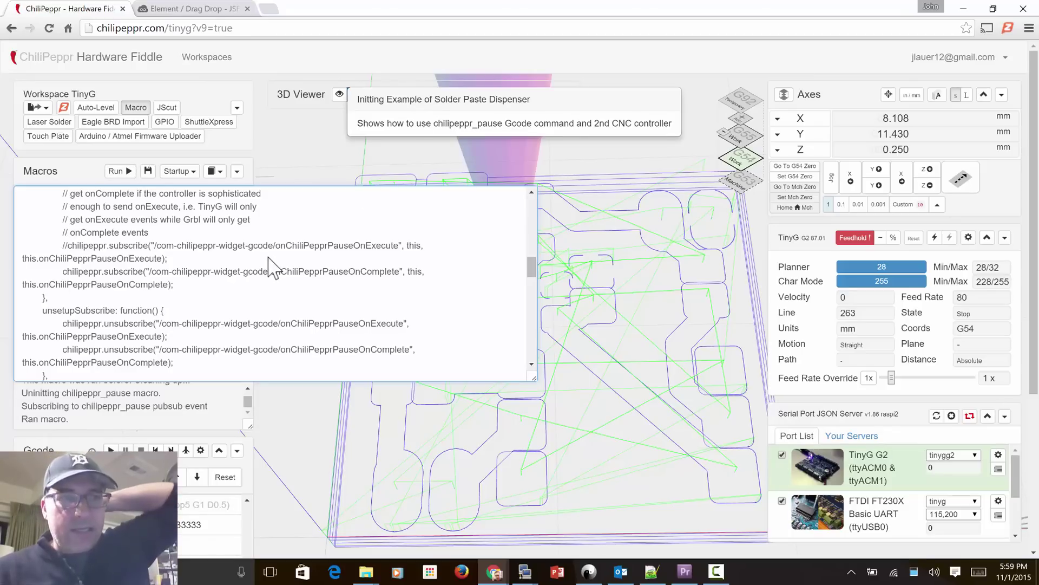
# Hide the macro editor, then check the Gcode sender options, leaving 'Add line numbers' off, and save.
pyautogui.click(136, 108)
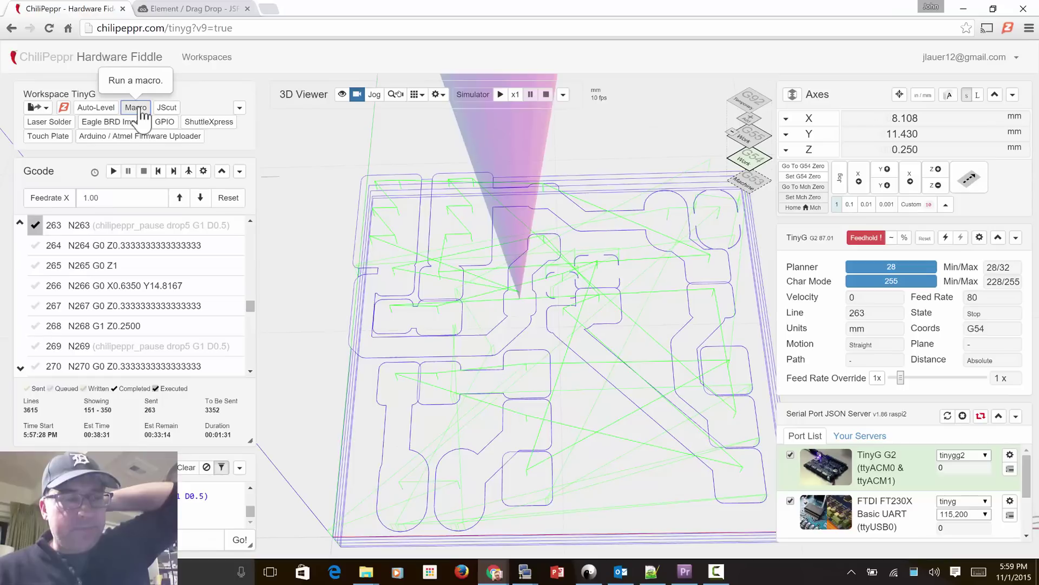
pyautogui.moveTo(62, 260)
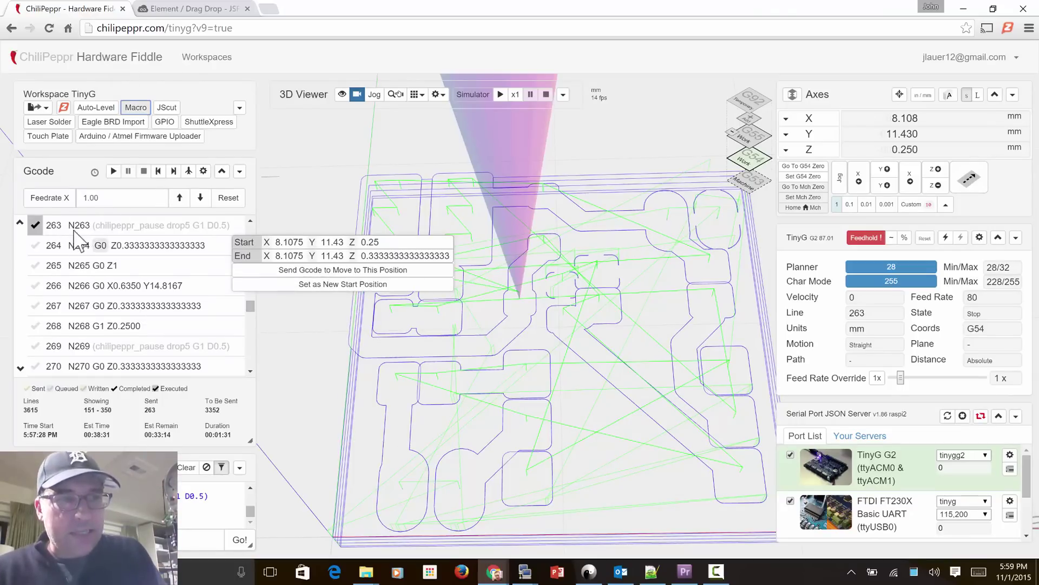
pyautogui.click(204, 171)
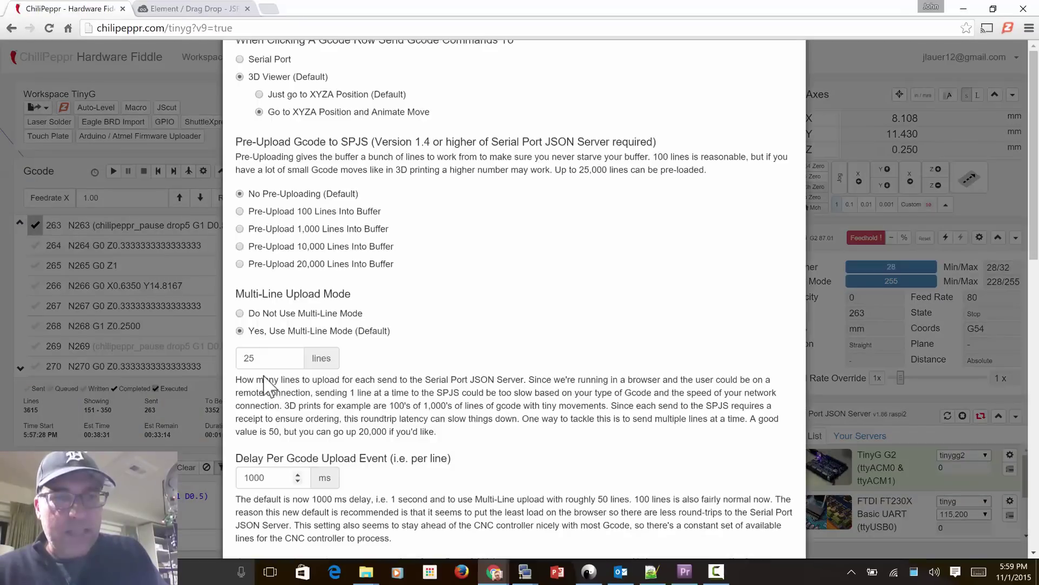
pyautogui.scroll(-15, 381, 410)
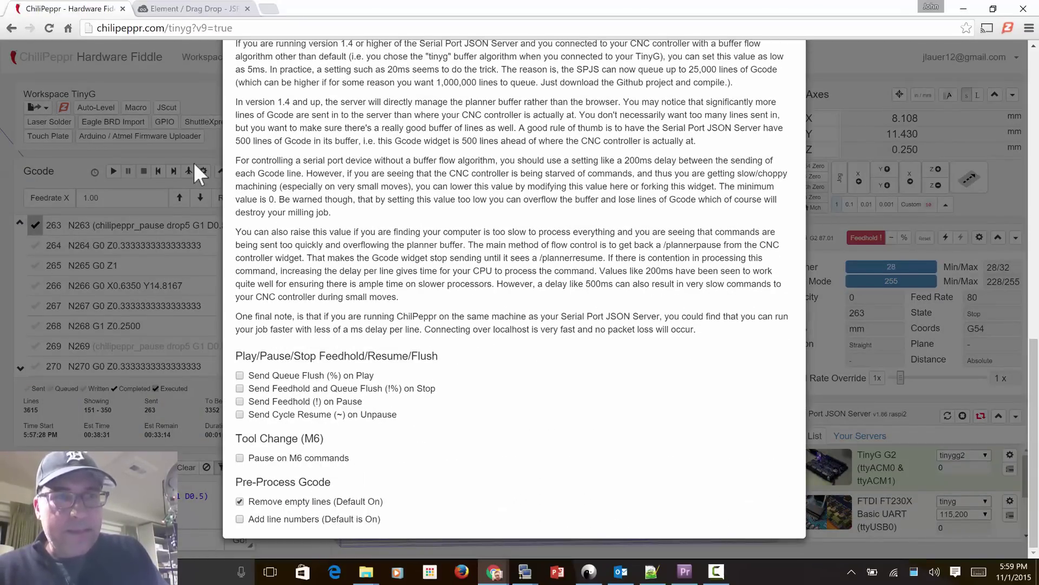
pyautogui.click(208, 98)
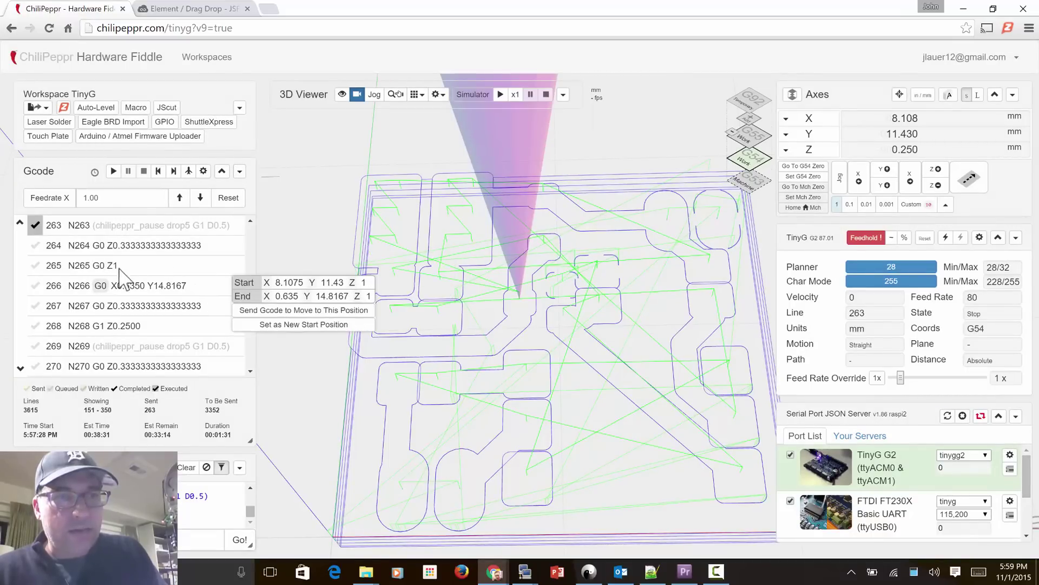
# Drag 'eagle brd mosfet. with chilipeppr_pause.gcode' from File Explorer into ChiliPeppr, loading 3615 lines.
pyautogui.hotkey('alt', 'Tab')
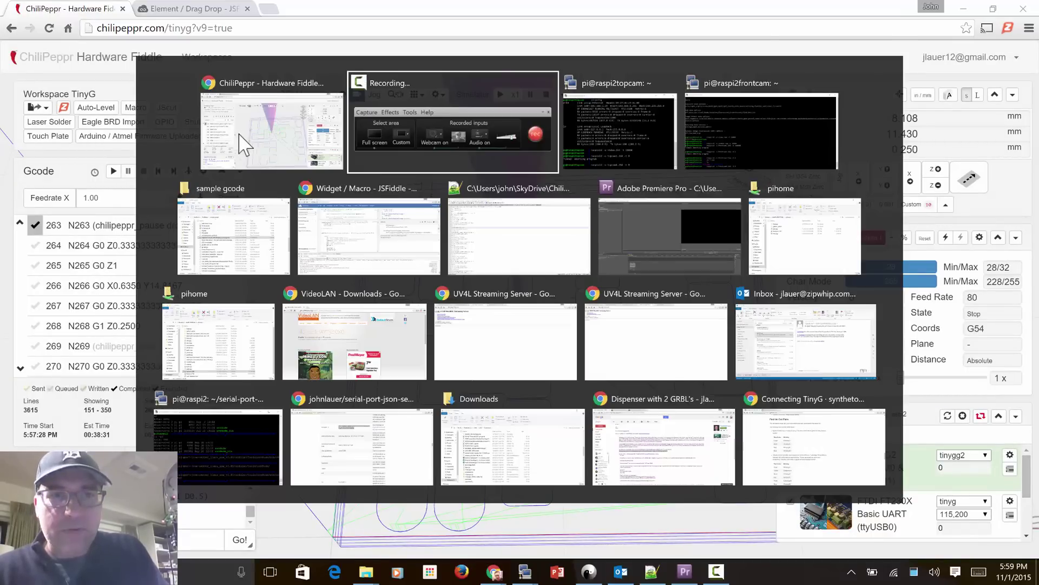
pyautogui.hotkey('alt', 'Tab')
pyautogui.click(234, 237)
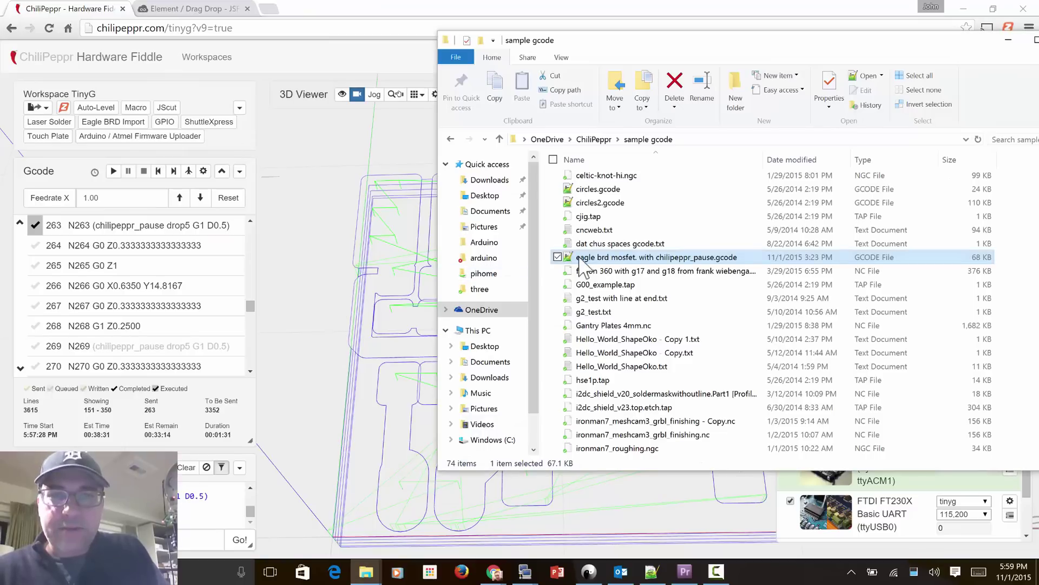
pyautogui.moveTo(588, 265); pyautogui.dragTo(331, 228)
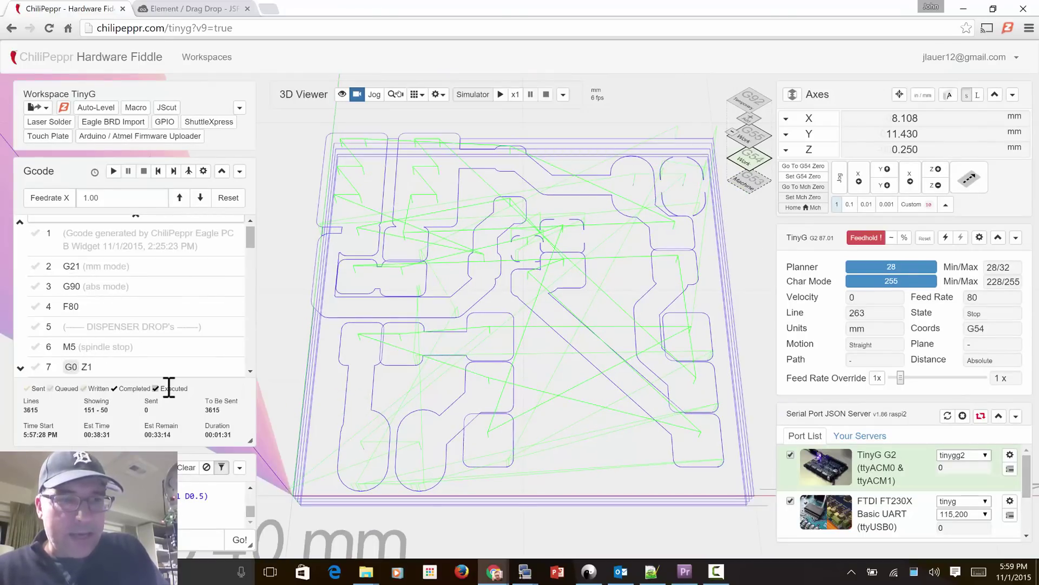
# Run the new job until it pauses at the chilipeppr_pause drop2 comment on line 17, with 3598 lines left.
pyautogui.moveTo(133, 388)
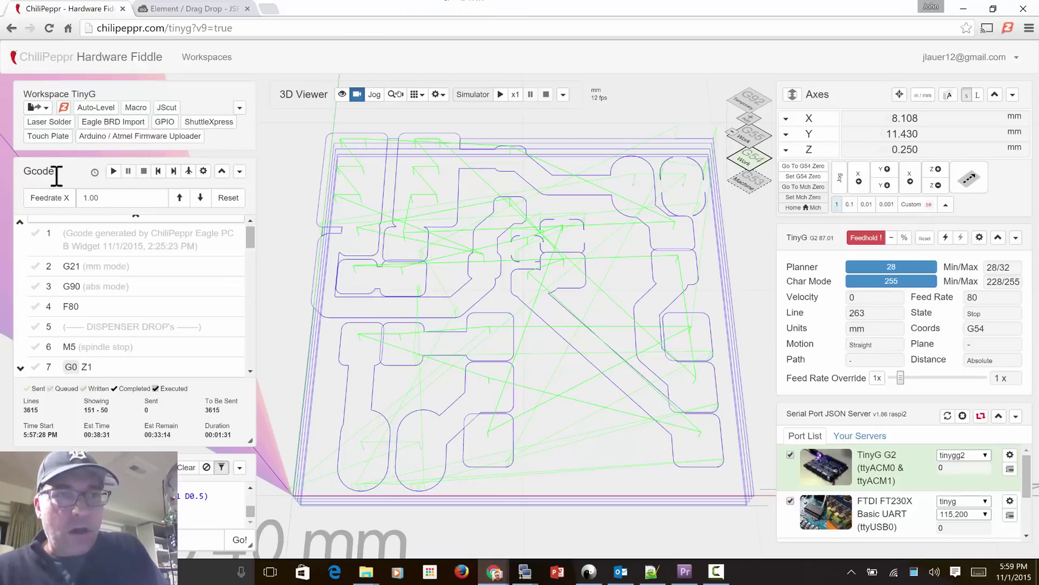
pyautogui.moveTo(94, 172)
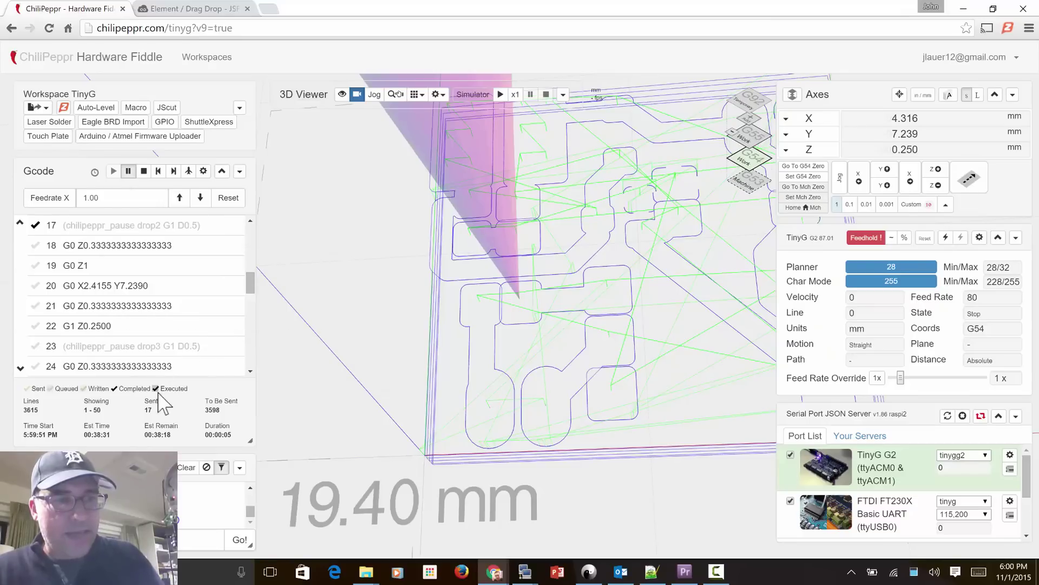
pyautogui.moveTo(157, 398)
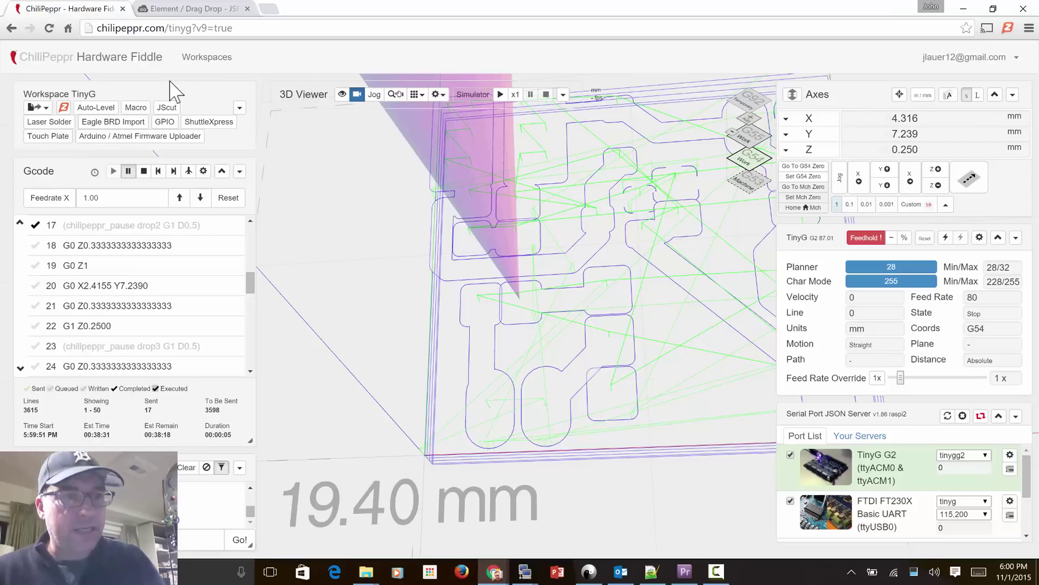
pyautogui.moveTo(38, 230)
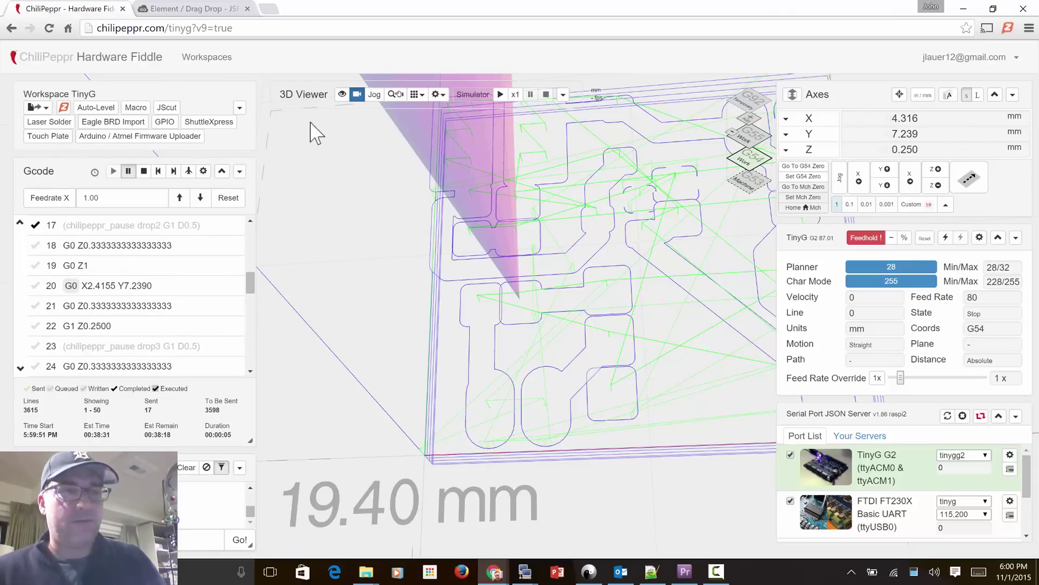
# Reload the ChiliPeppr TinyG workspace page so the job resets to line 1.
pyautogui.click(52, 31)
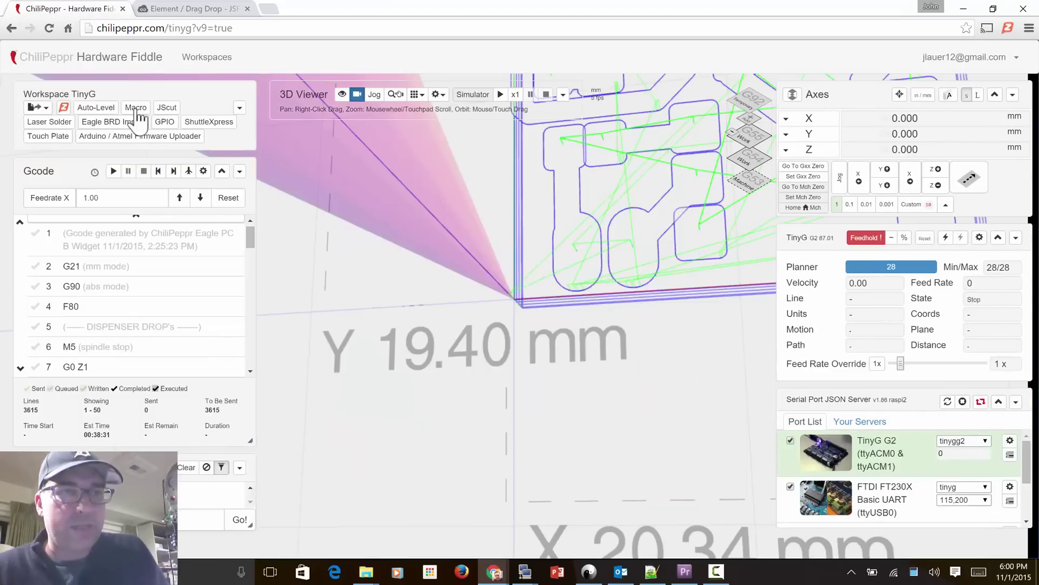
# Load the solder paste dispenser sample macro into the Macro widget and read through its code.
pyautogui.click(136, 108)
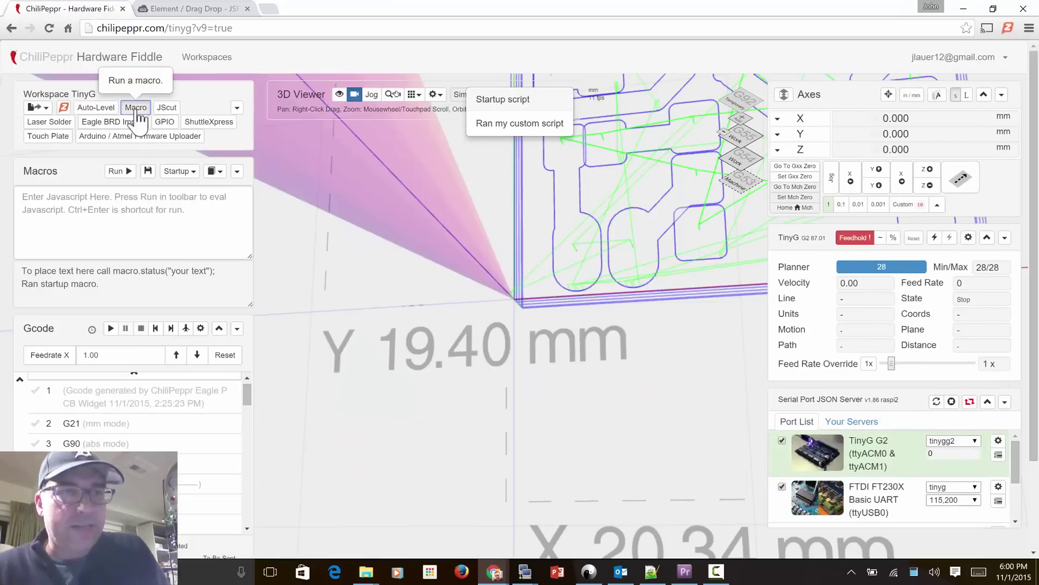
pyautogui.click(214, 172)
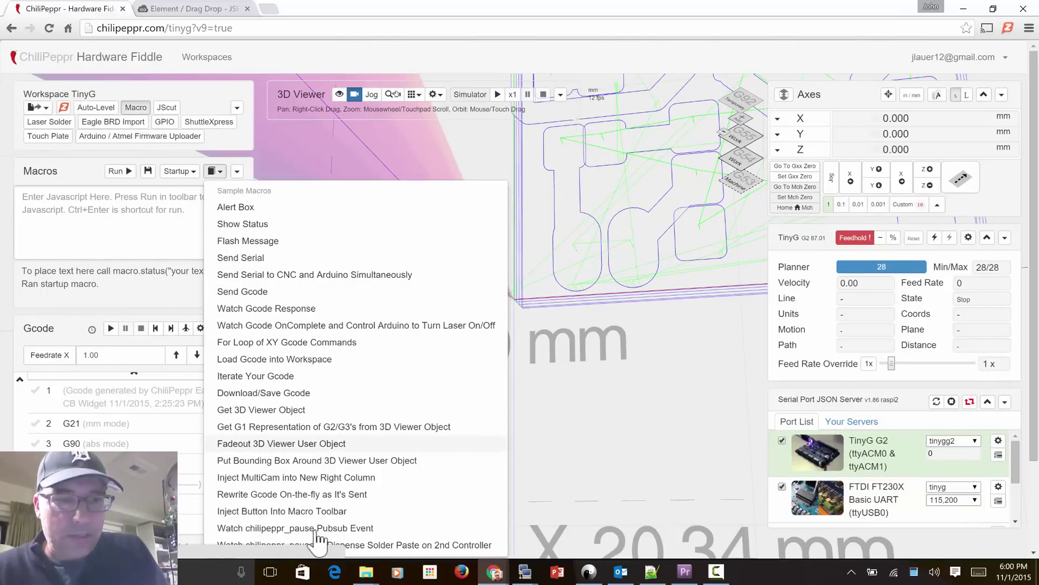
pyautogui.click(372, 545)
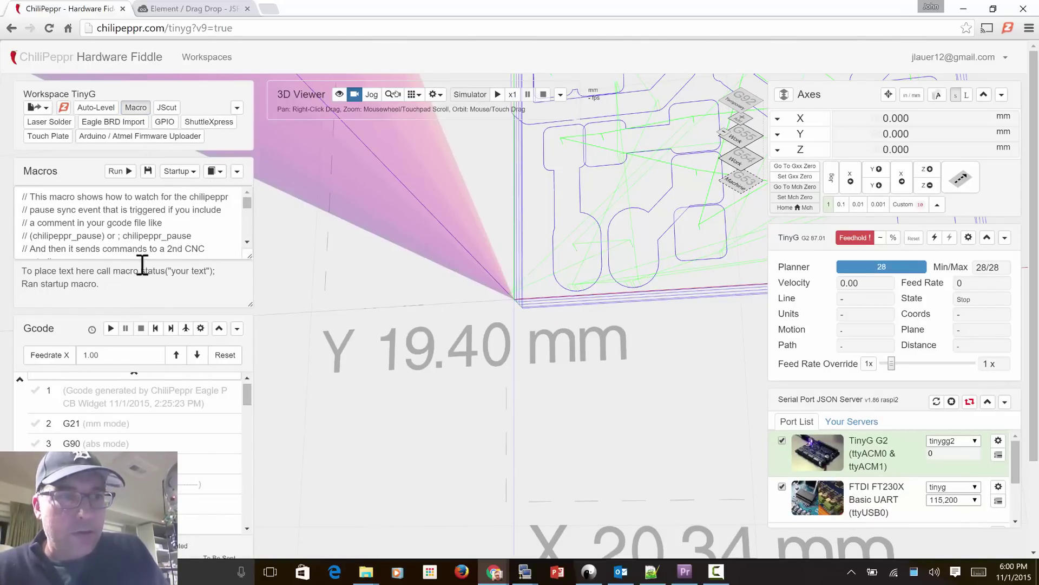
pyautogui.click(126, 247)
pyautogui.scroll(-4, 126, 248)
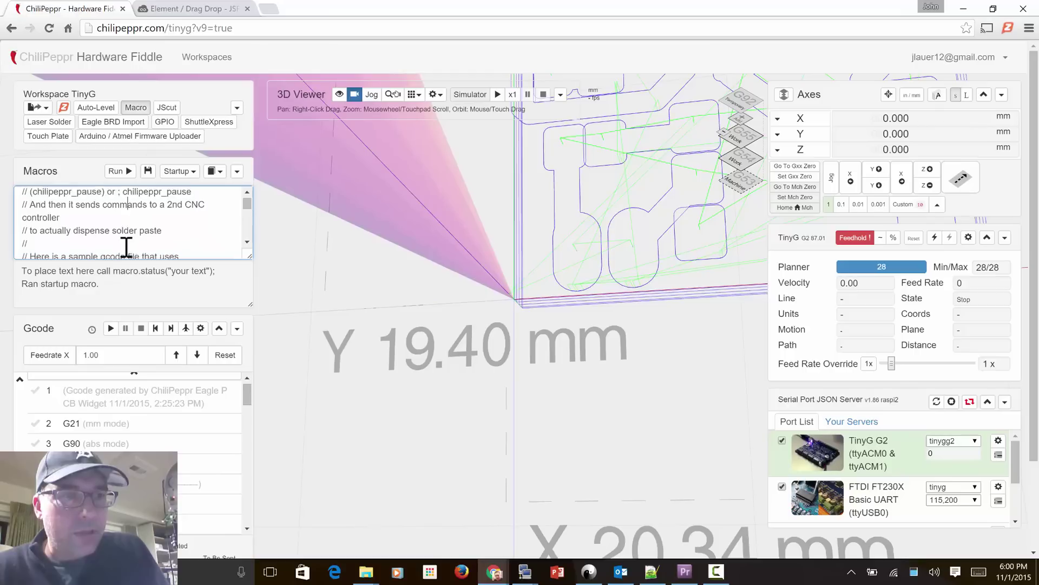
pyautogui.scroll(-5, 127, 248)
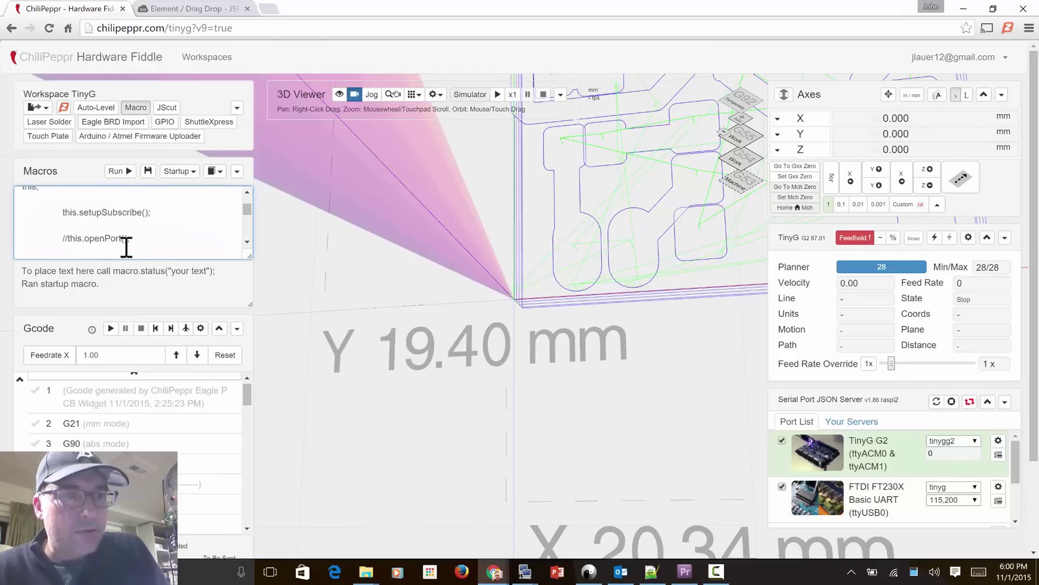
pyautogui.scroll(-5, 126, 248)
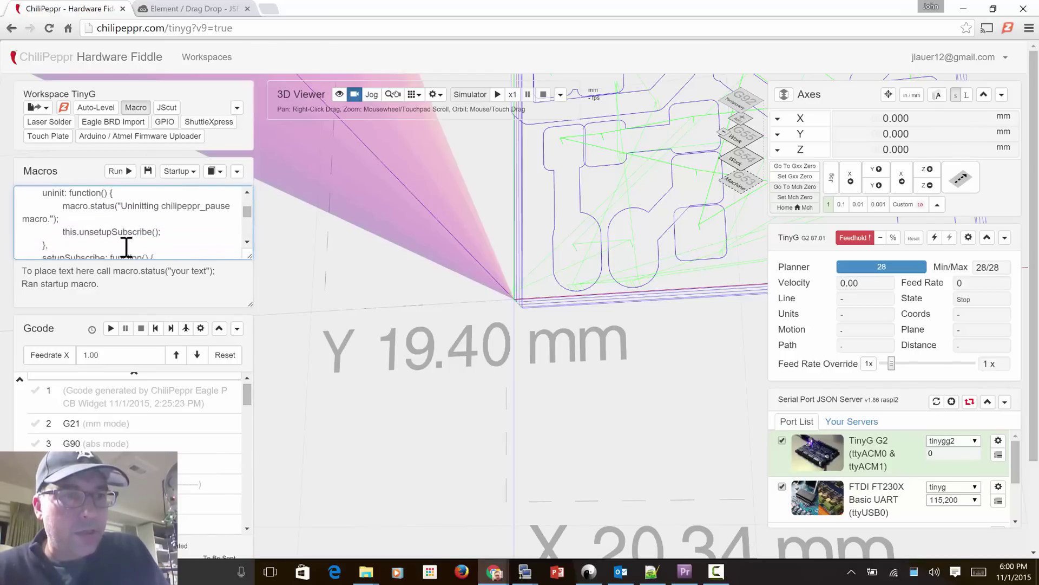
pyautogui.scroll(-5, 126, 248)
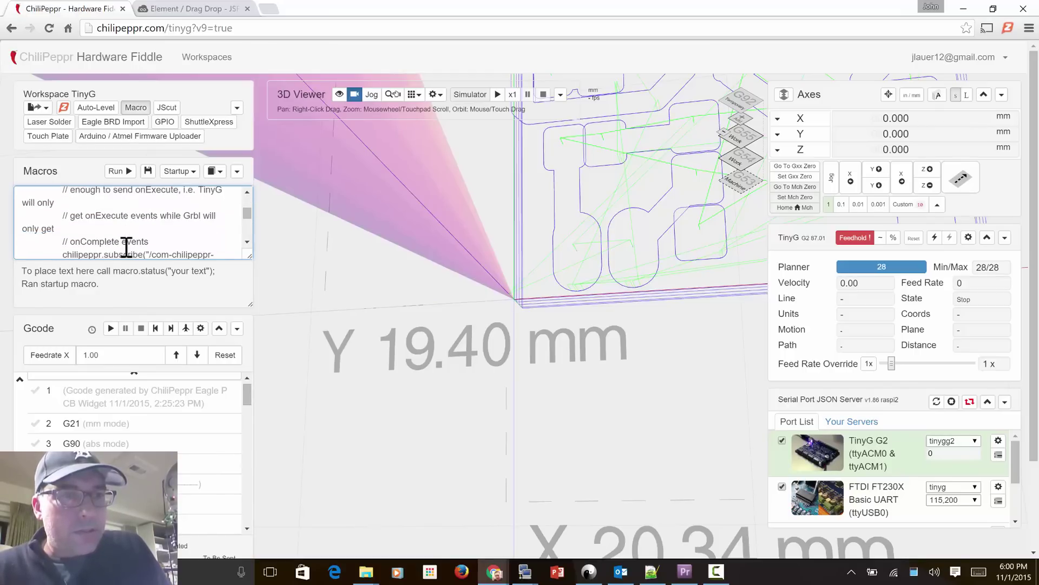
pyautogui.scroll(-2, 127, 247)
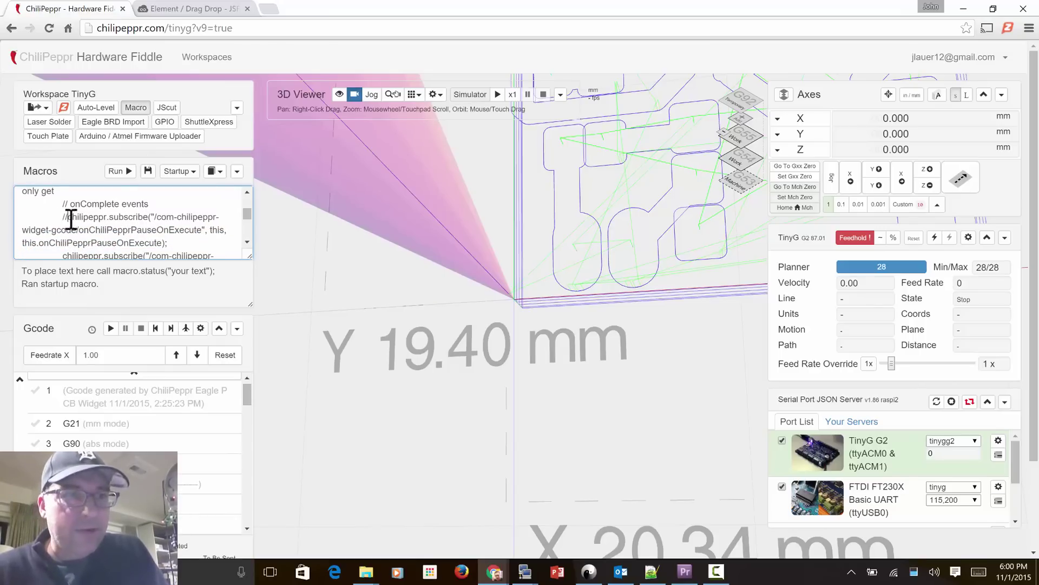
# Run the dispenser macro, hide the Macro widget, and start sending the gcode job.
pyautogui.click(119, 172)
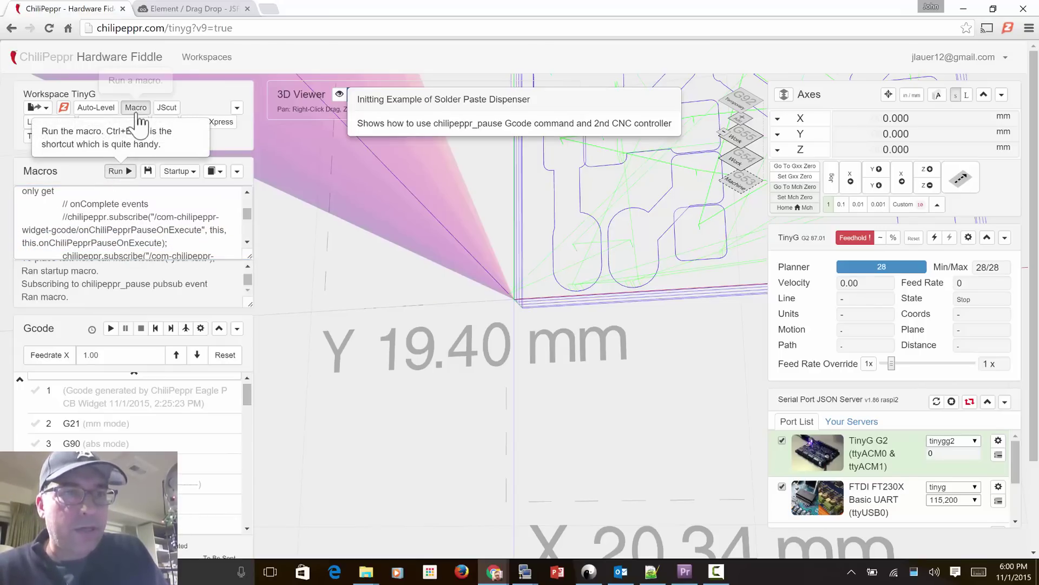
pyautogui.click(135, 107)
pyautogui.click(113, 171)
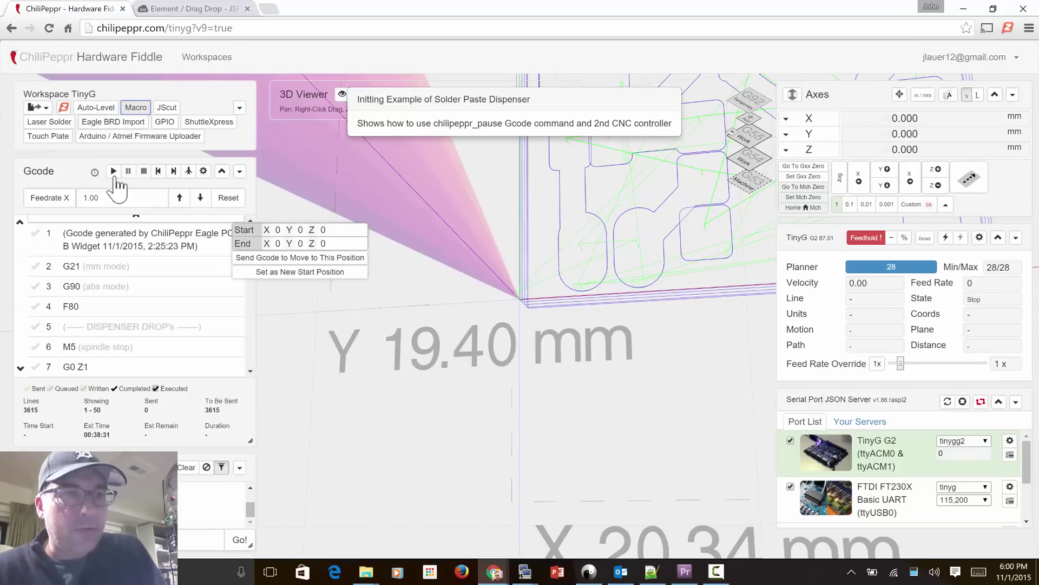